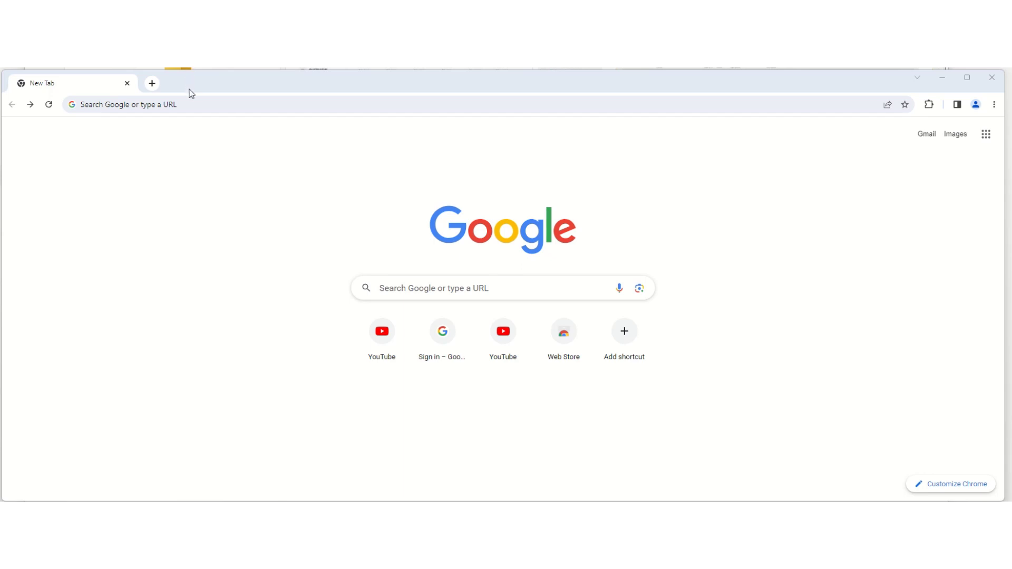
Search Google for "power bi desktop downloads" from the address bar.
left_click(198, 104)
type("power")
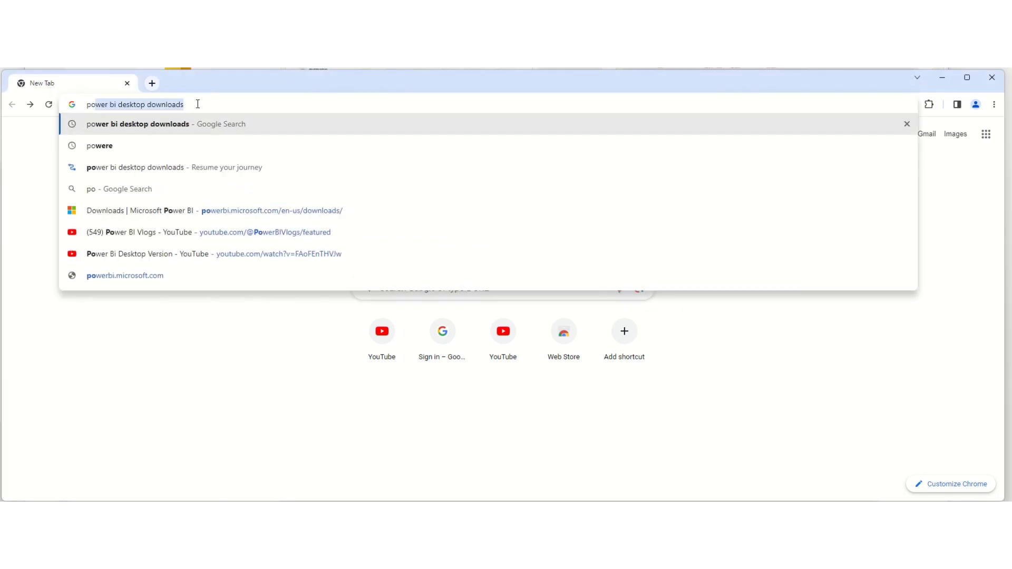
key("Return")
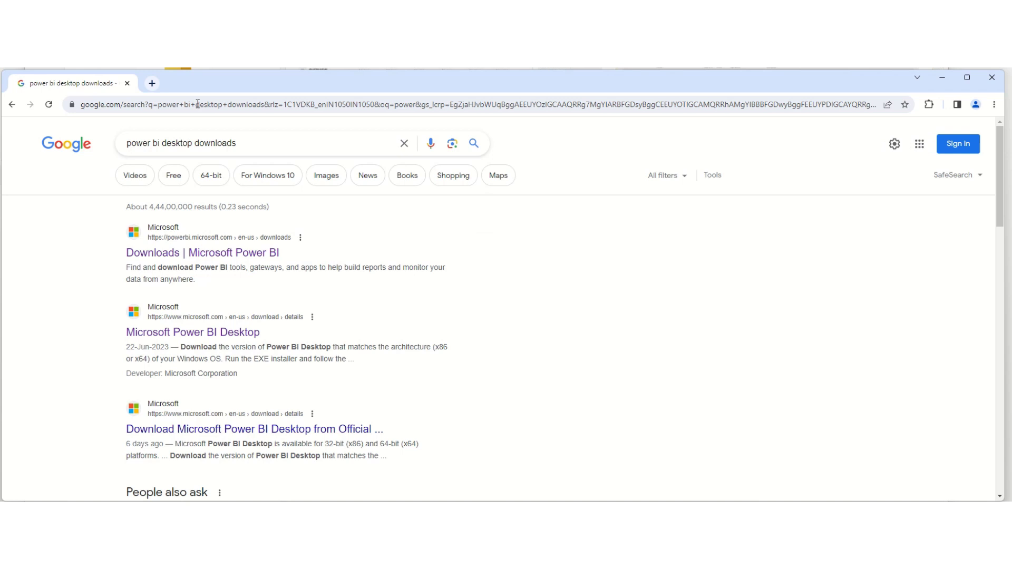
Open the "Downloads | Microsoft Power BI" search result.
left_click(179, 253)
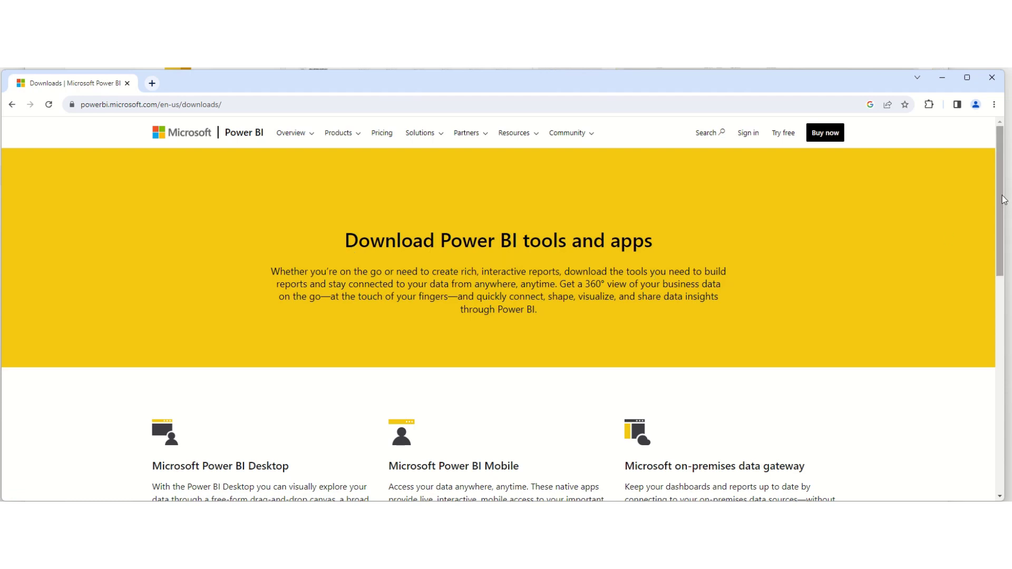
left_click_drag(1003, 200, 998, 267)
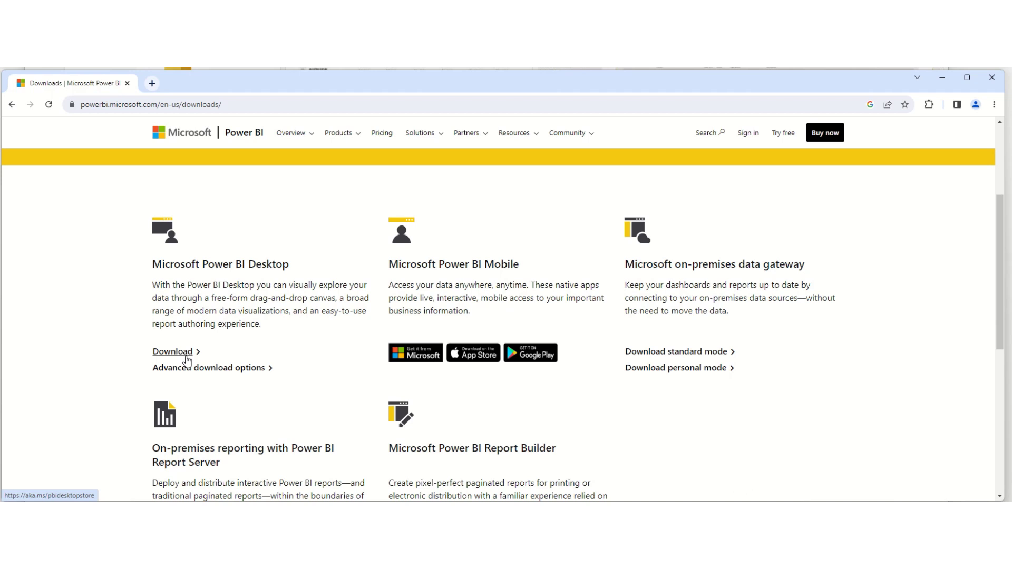
Open Power BI Desktop's "Advanced download options" in a new tab.
left_click(223, 369)
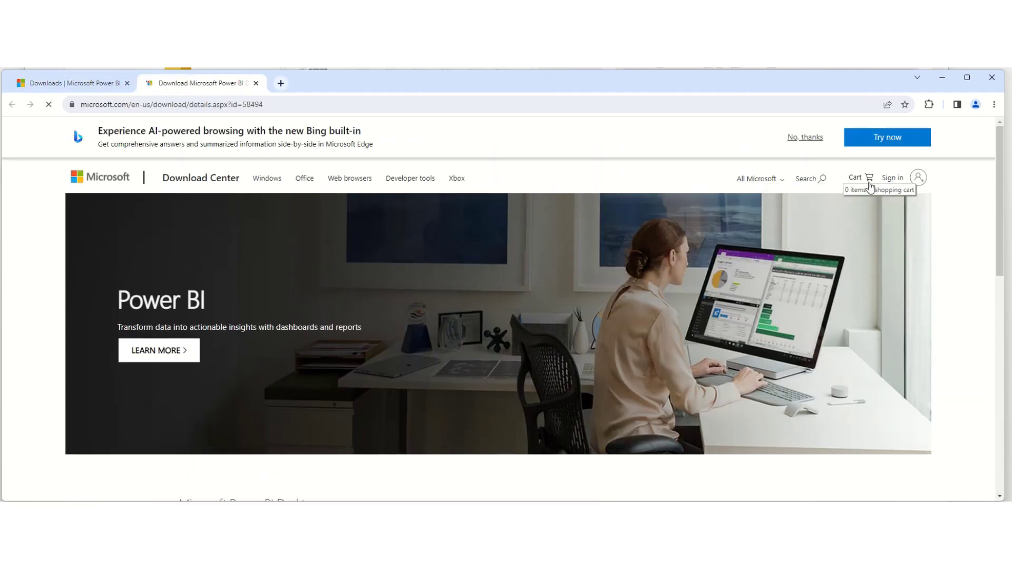
left_click_drag(1000, 163, 1001, 306)
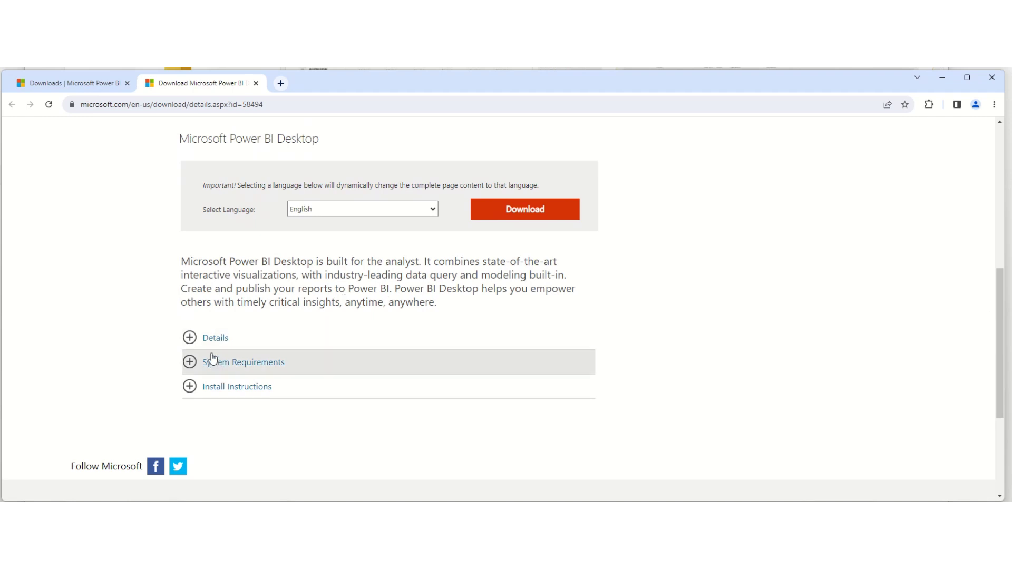
Expand Details, System Requirements and Install Instructions, and select the install instructions text.
left_click(192, 342)
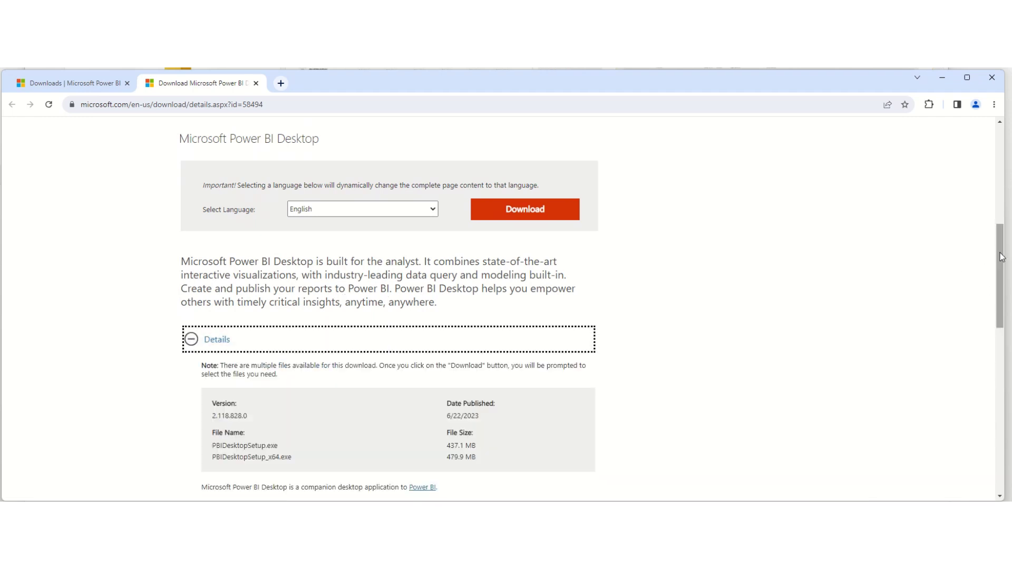
left_click_drag(1001, 256, 1004, 397)
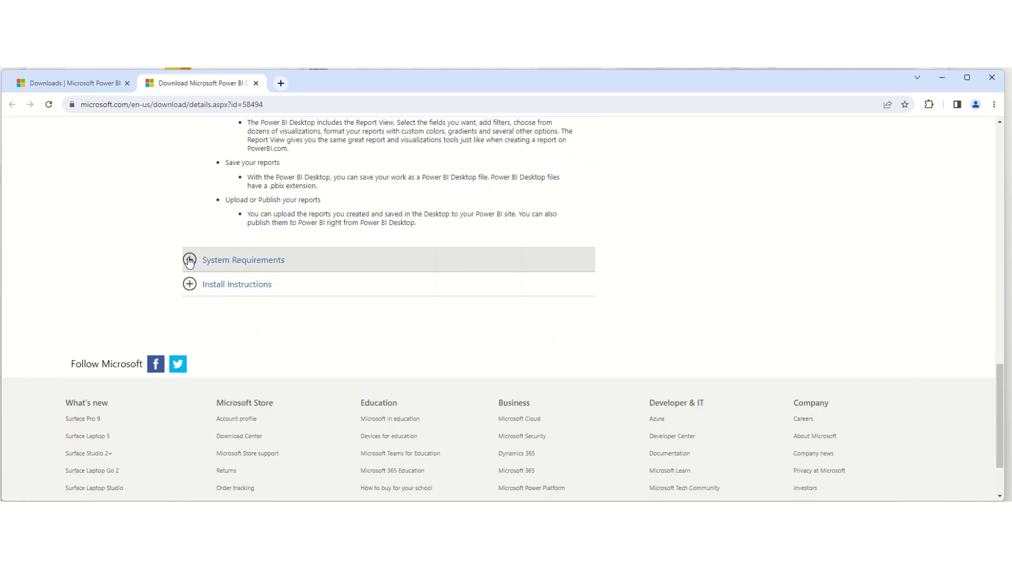
left_click(190, 261)
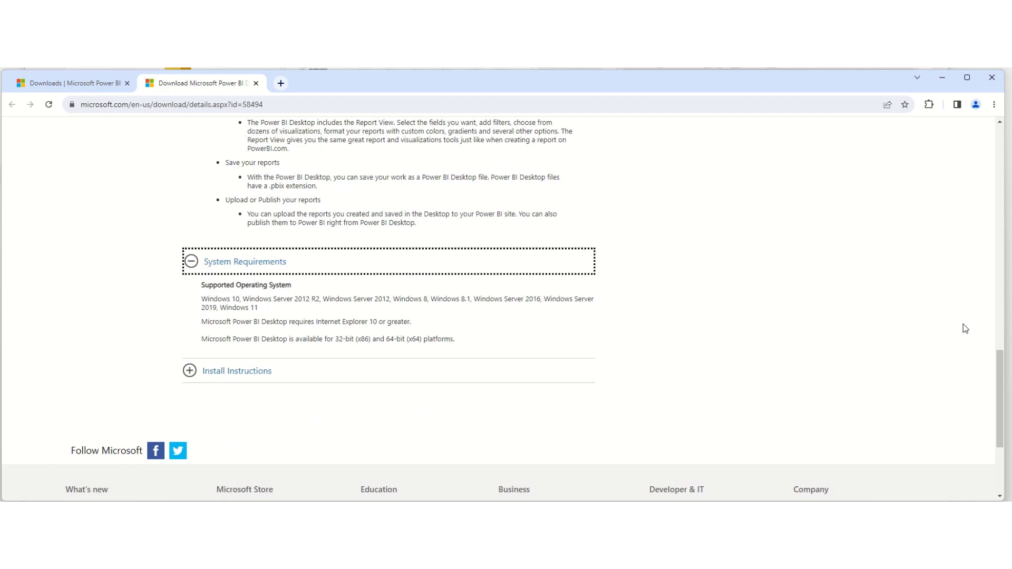
left_click(189, 372)
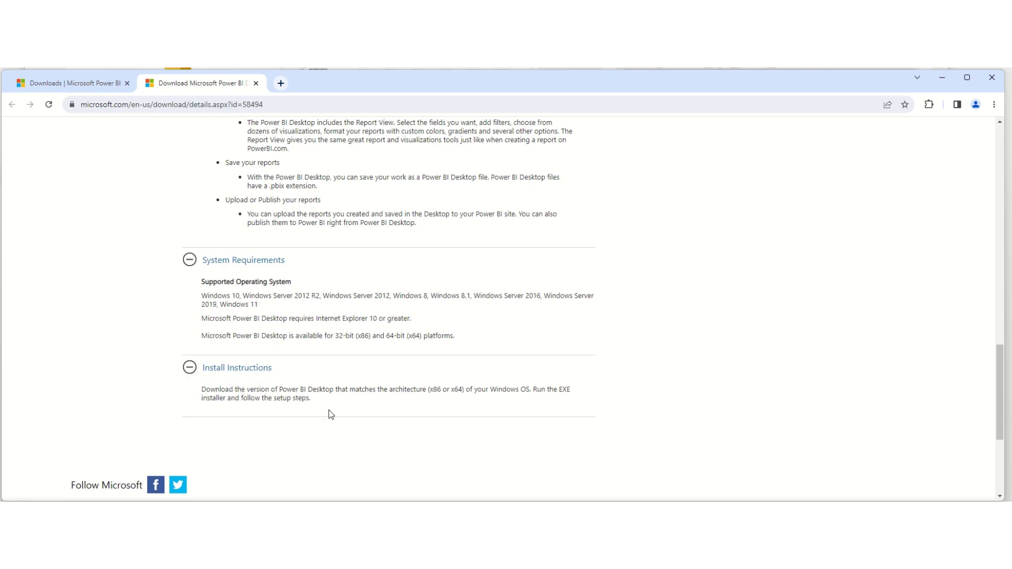
left_click_drag(331, 414, 204, 389)
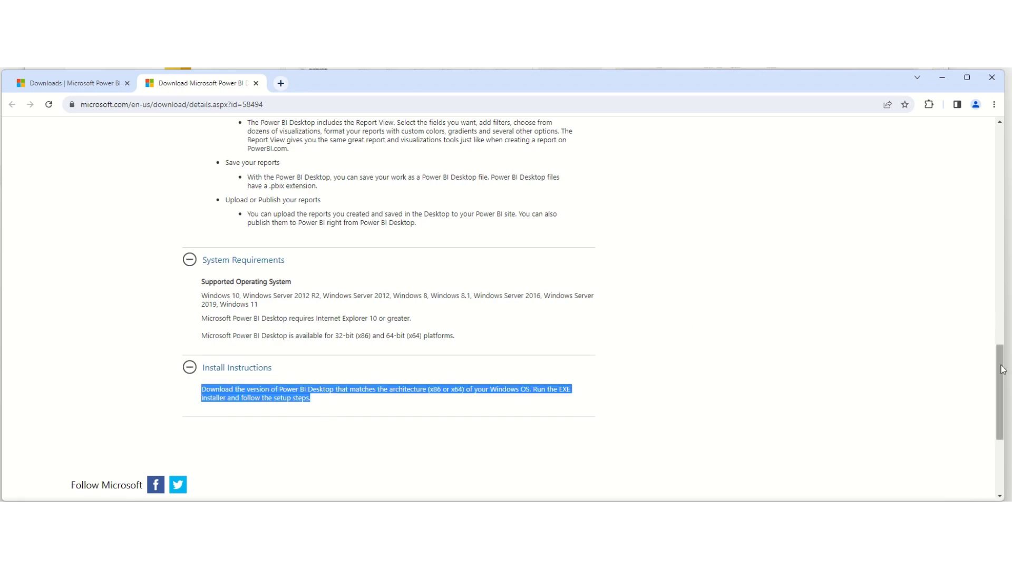
scroll(1002, 370, "up", 6)
scroll(791, 332, "up", 4)
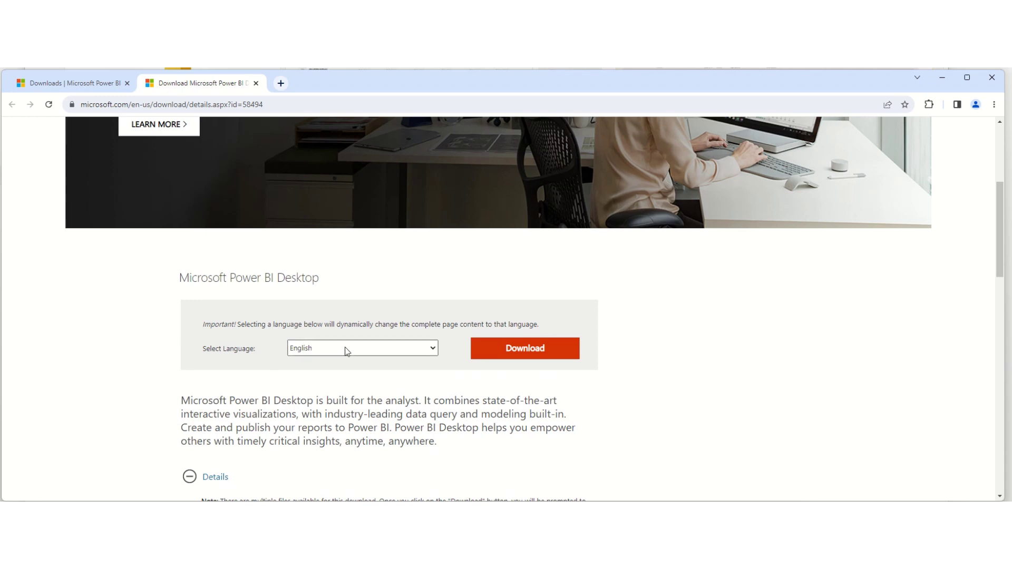
Download PBIDesktopSetup_x64.exe from the Download Center file list.
left_click(550, 350)
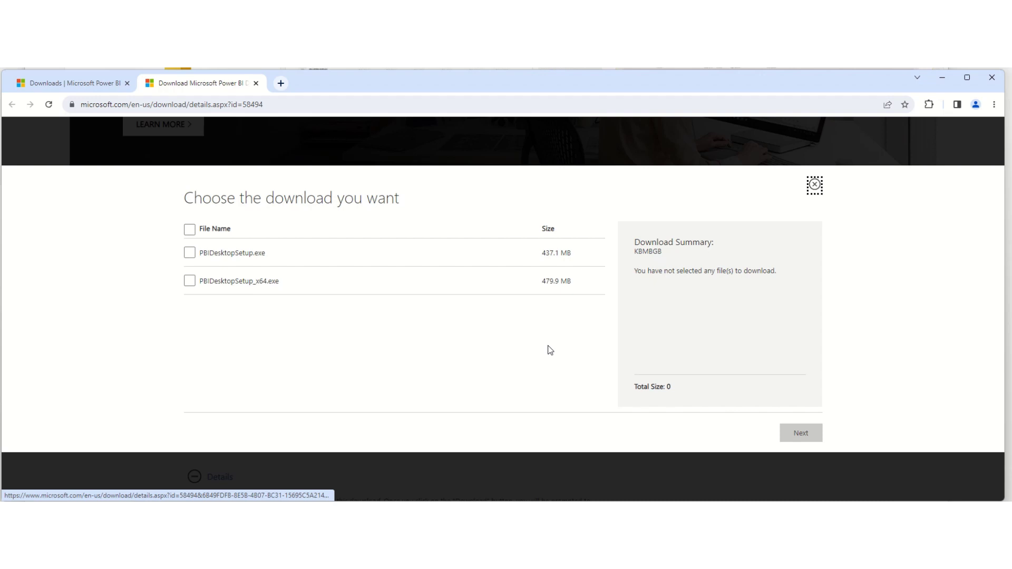
left_click(190, 280)
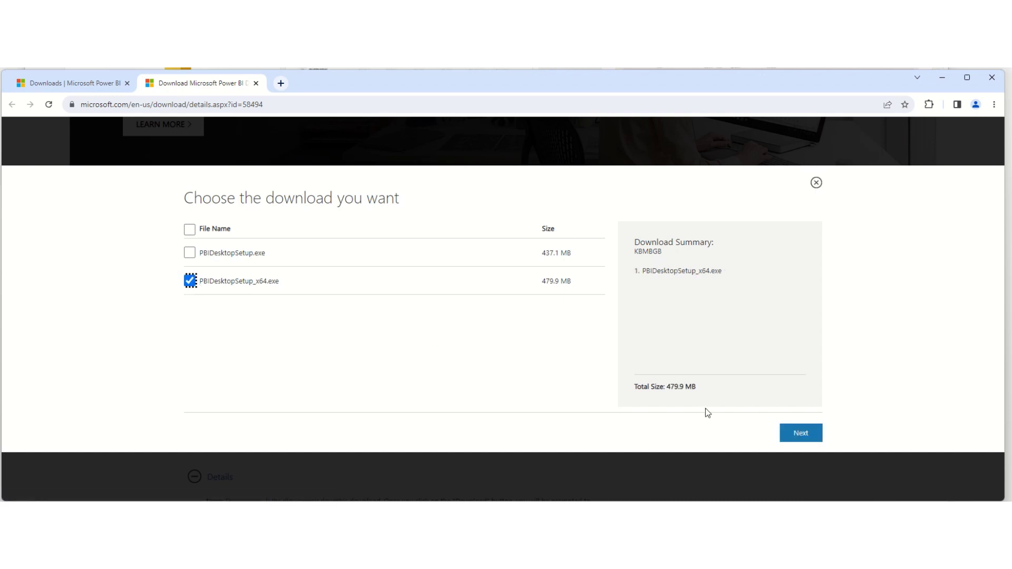
left_click(801, 433)
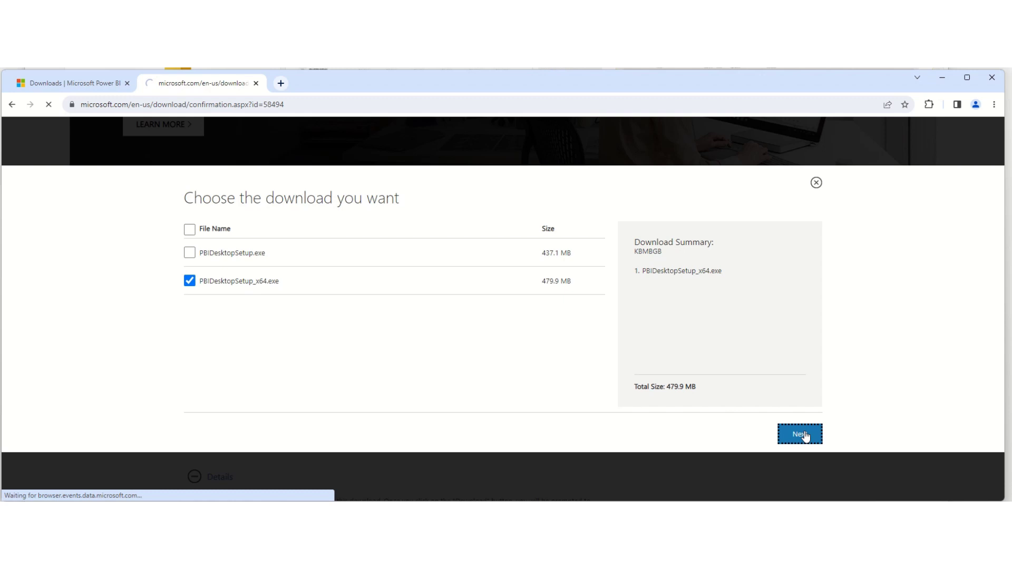